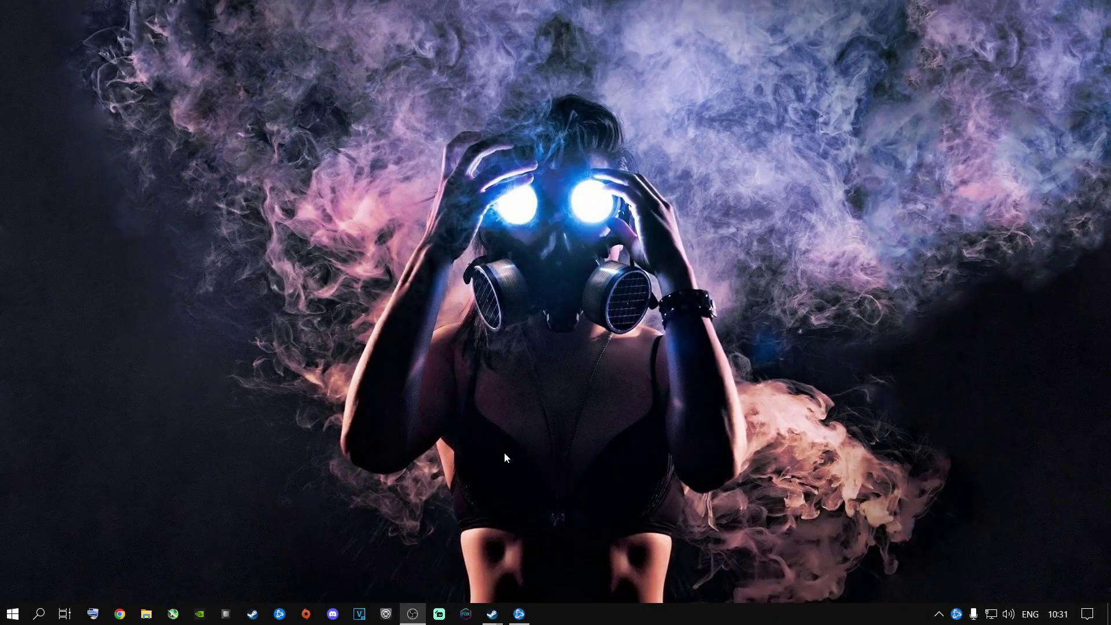
Open the Battle.net launcher on the Warzone page, then minimize it to reveal the desktop
{"action": "left_click", "coordinate": [521, 612]}
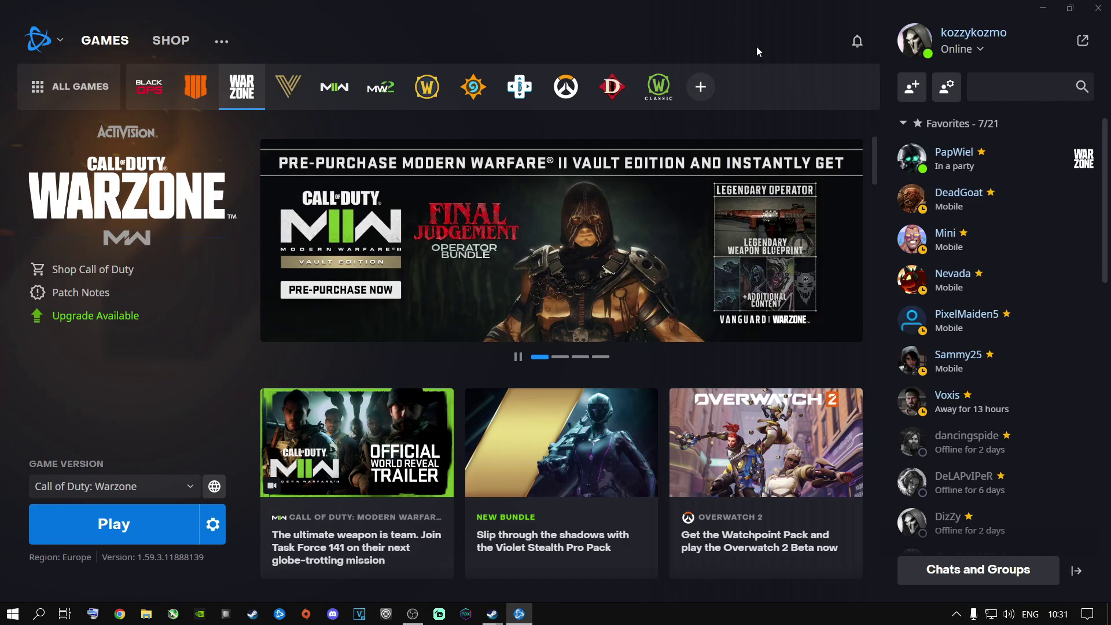
{"action": "left_click", "coordinate": [1042, 8]}
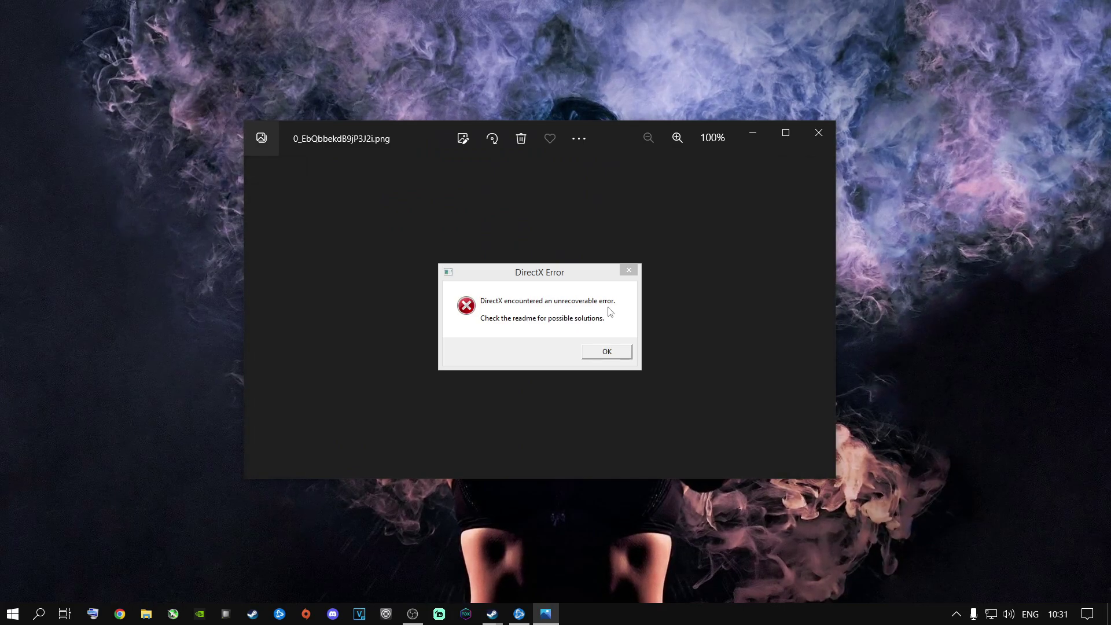
Close the DirectX error, connection-failed and Black_Box.png screenshots in Photos
{"action": "left_click", "coordinate": [818, 133]}
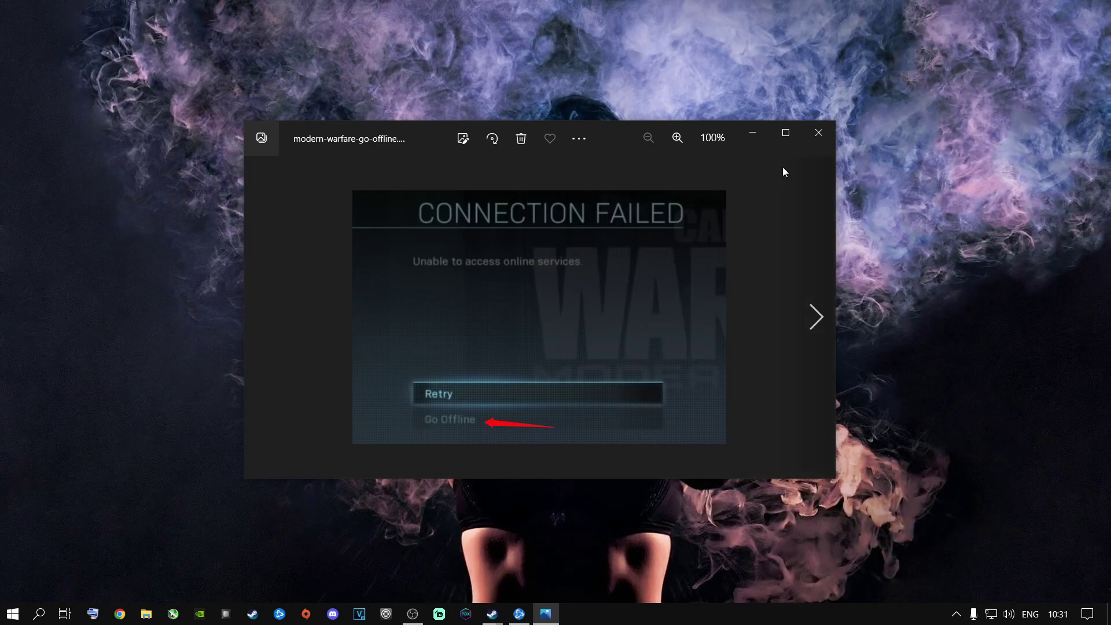
{"action": "left_click", "coordinate": [819, 133]}
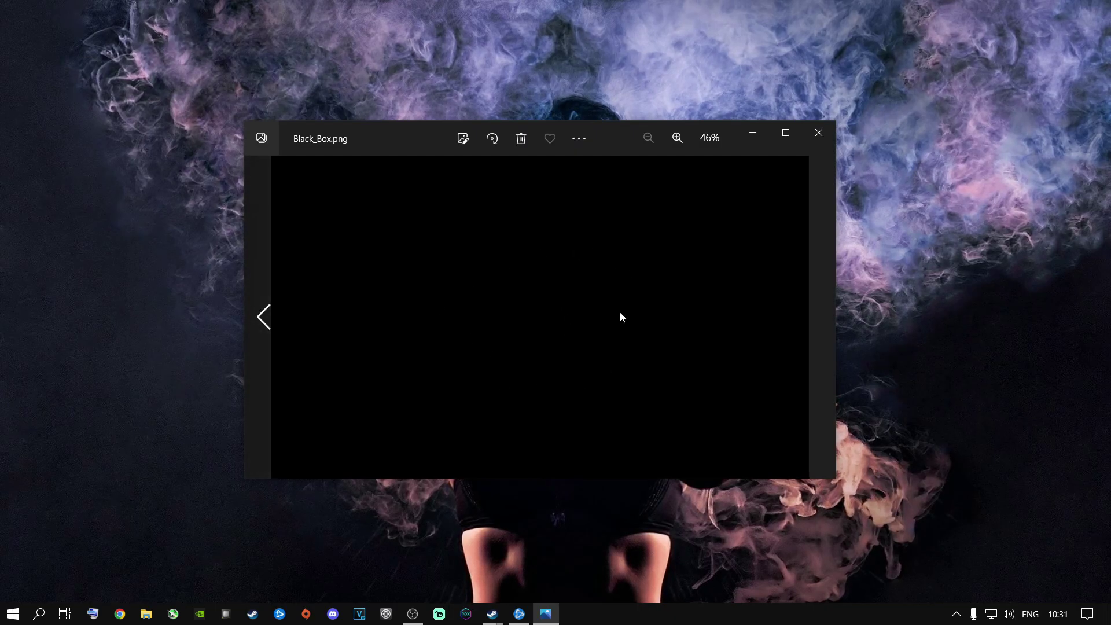
{"action": "left_click", "coordinate": [816, 133]}
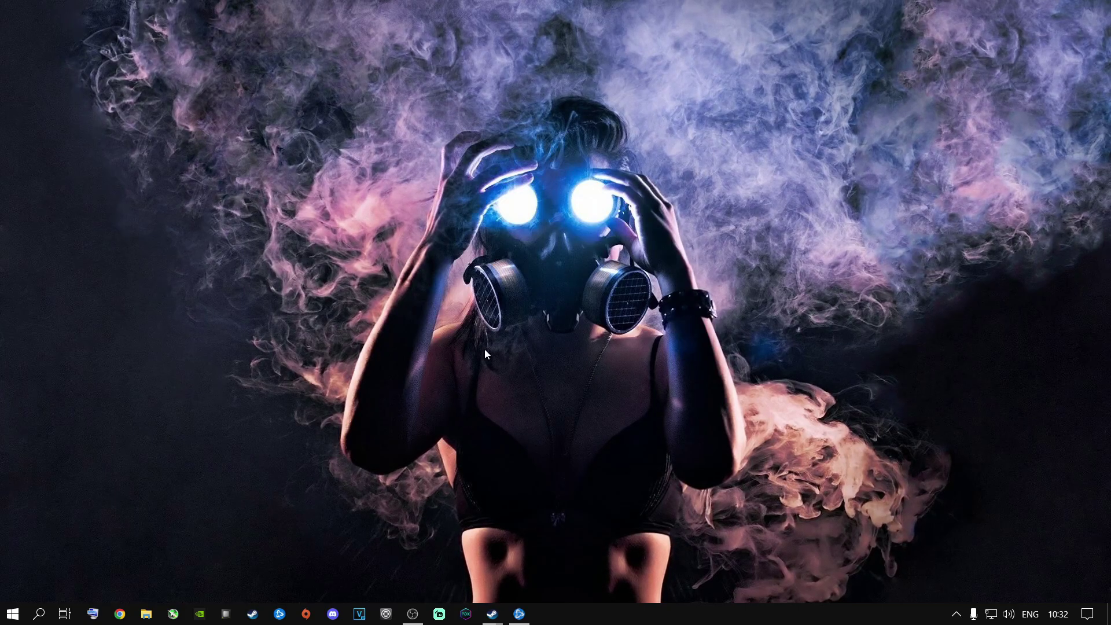
Restore and re-minimize the Battle.net launcher, then close the DirectX error screenshot
{"action": "left_click", "coordinate": [519, 614]}
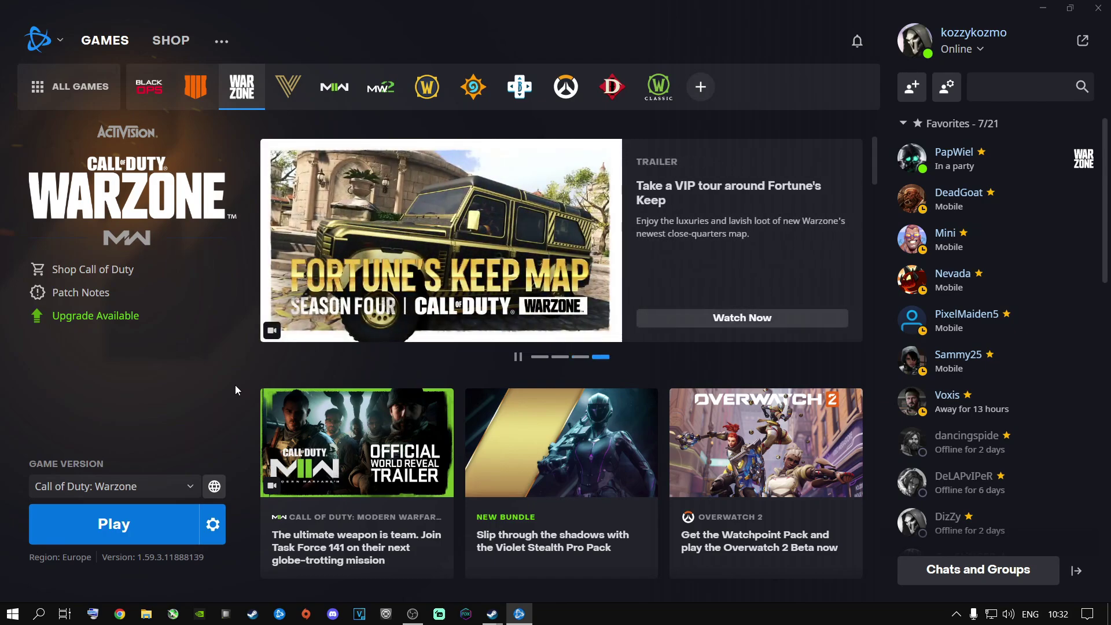
{"action": "left_click", "coordinate": [1042, 8]}
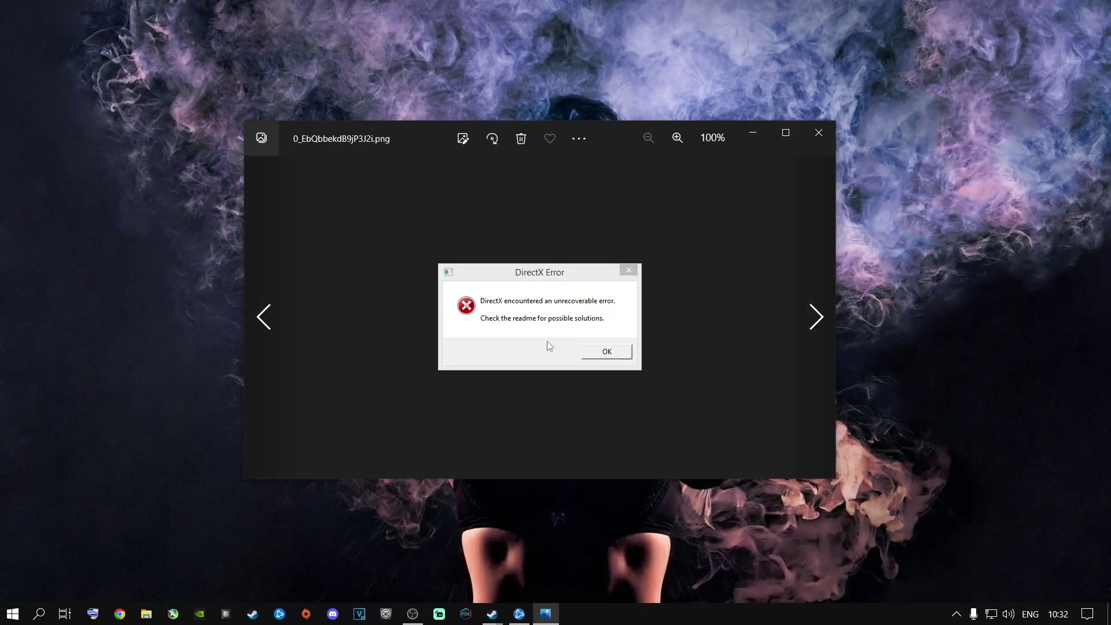
{"action": "left_click", "coordinate": [815, 134]}
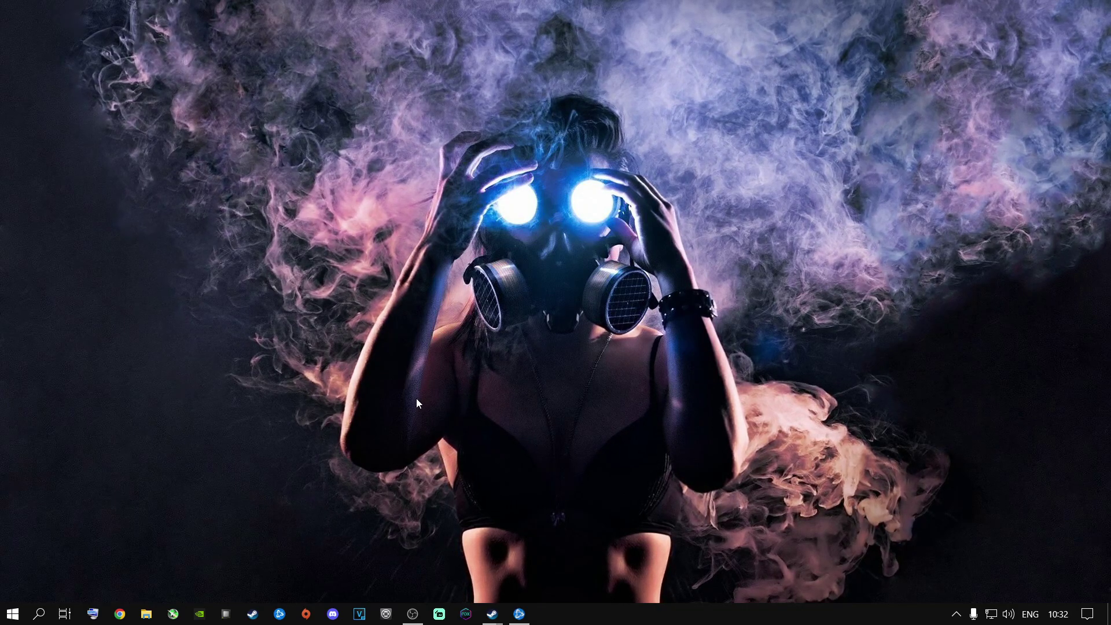
Bring up the Windows search panel from the taskbar
{"action": "left_click", "coordinate": [50, 615]}
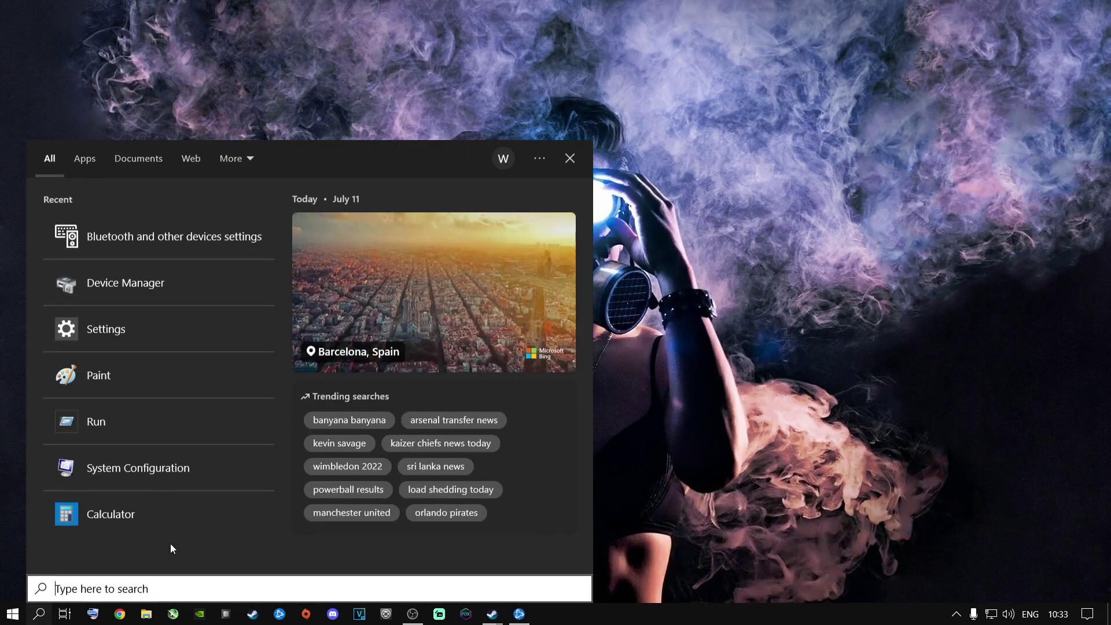
Launch Settings via search, confirm Windows Update reports up to date, then close Settings
{"action": "type", "text": "settings"}
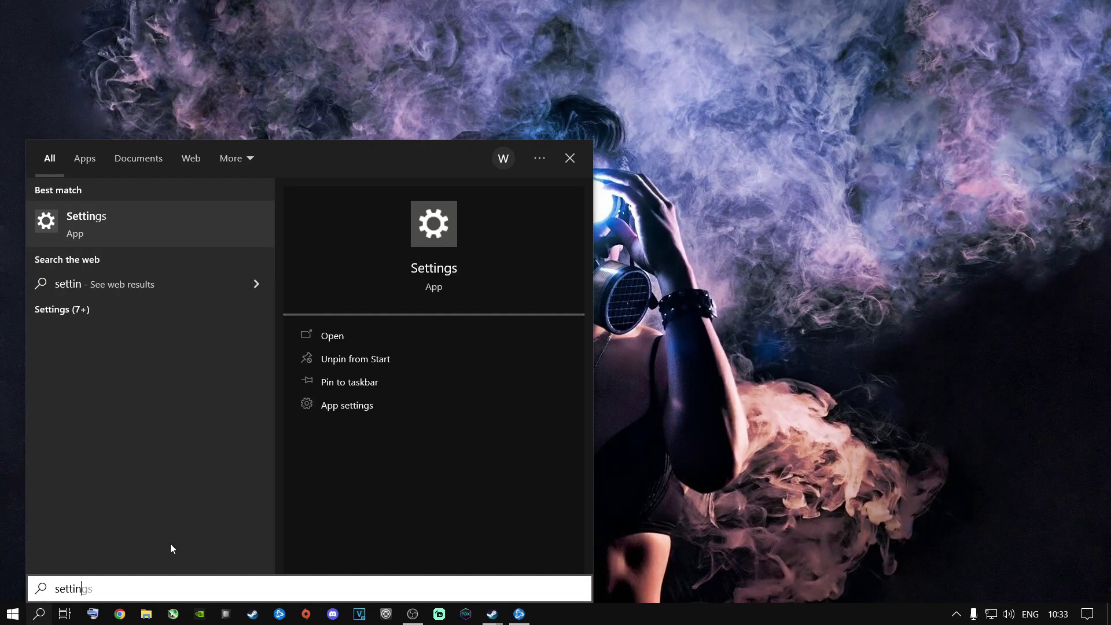
{"action": "key", "text": "Return"}
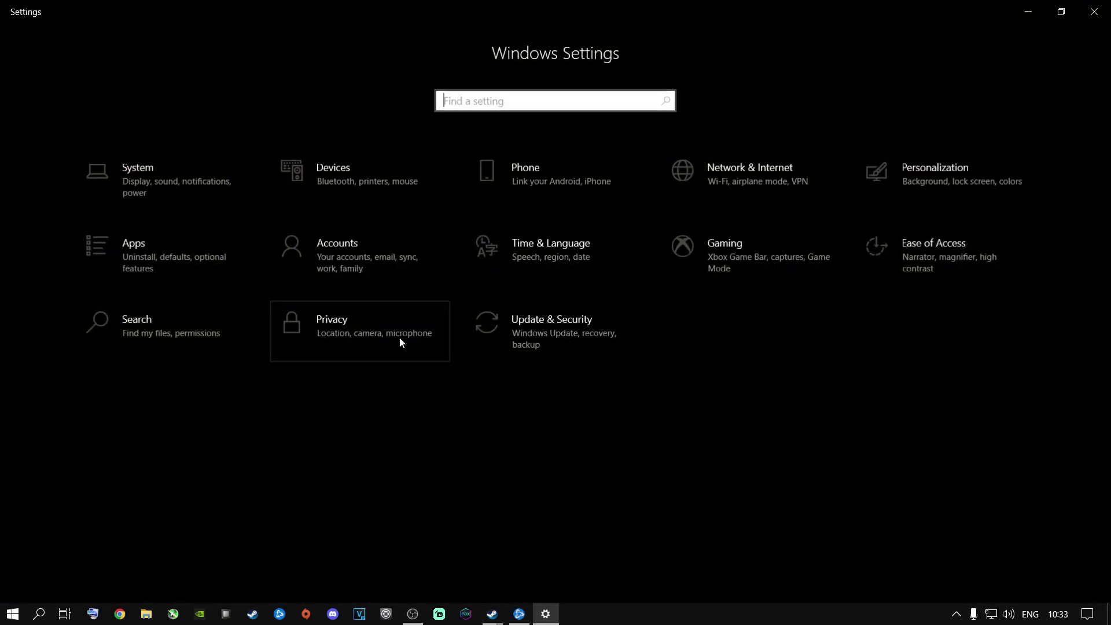
{"action": "left_click", "coordinate": [548, 324]}
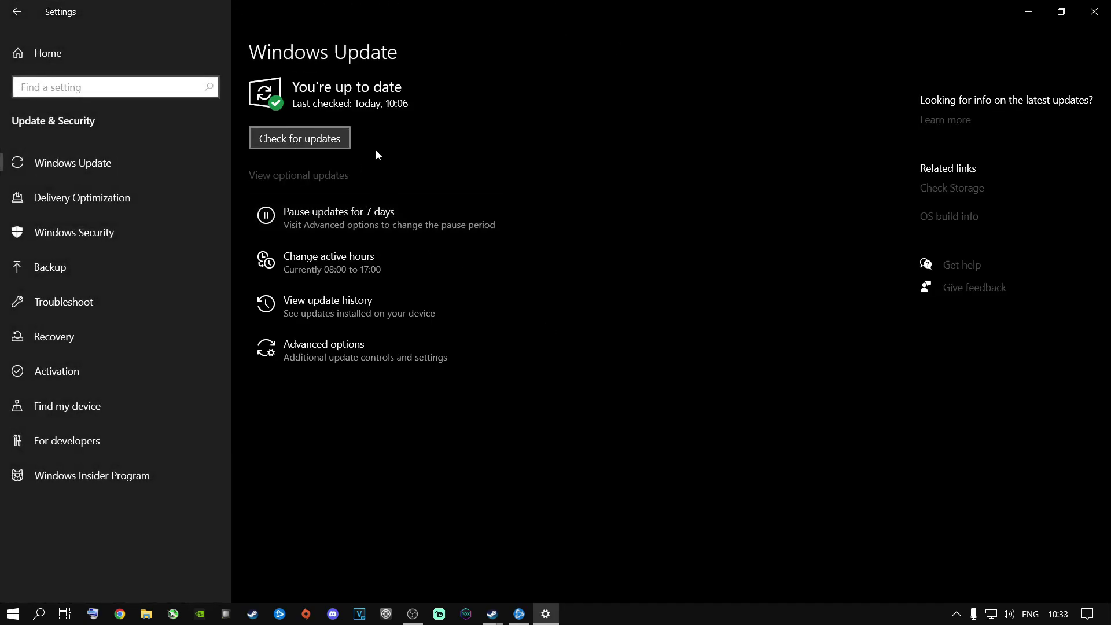
{"action": "left_click", "coordinate": [318, 139]}
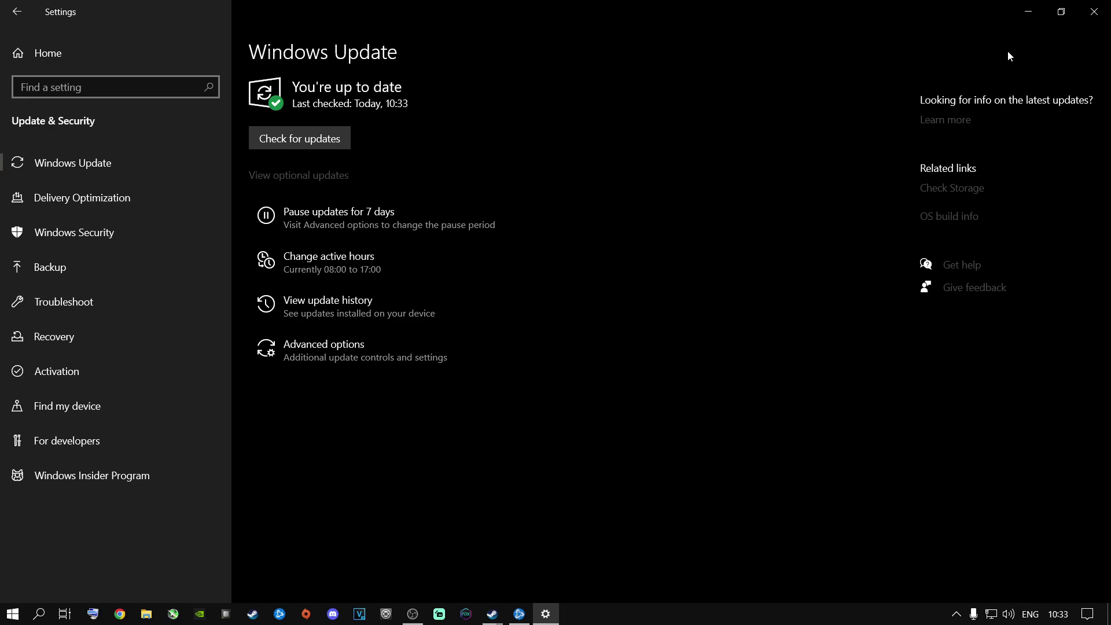
{"action": "left_click", "coordinate": [1093, 12]}
Open Device Manager by searching 'de' in Windows search
{"action": "left_click", "coordinate": [39, 613]}
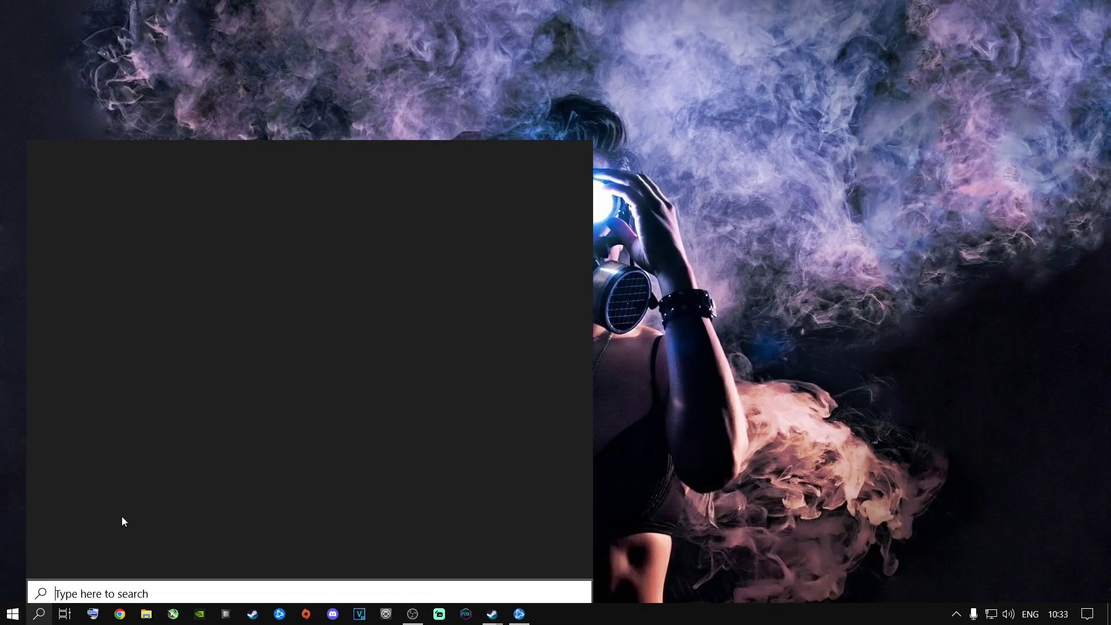
{"action": "type", "text": "de"}
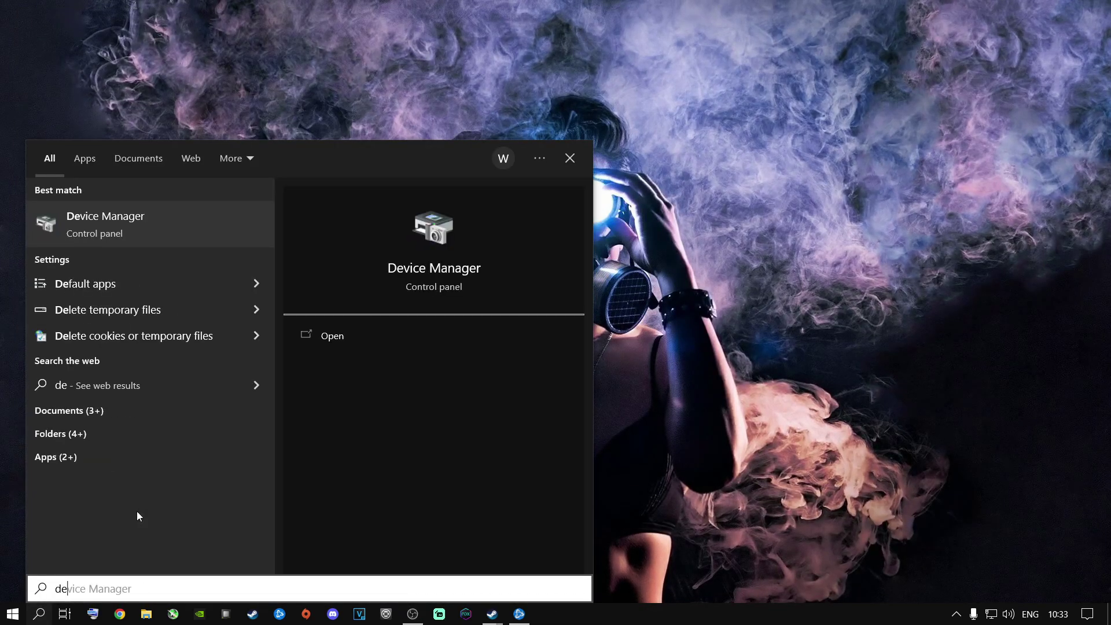
{"action": "key", "text": "Right"}
{"action": "key", "text": "ctrl+a"}
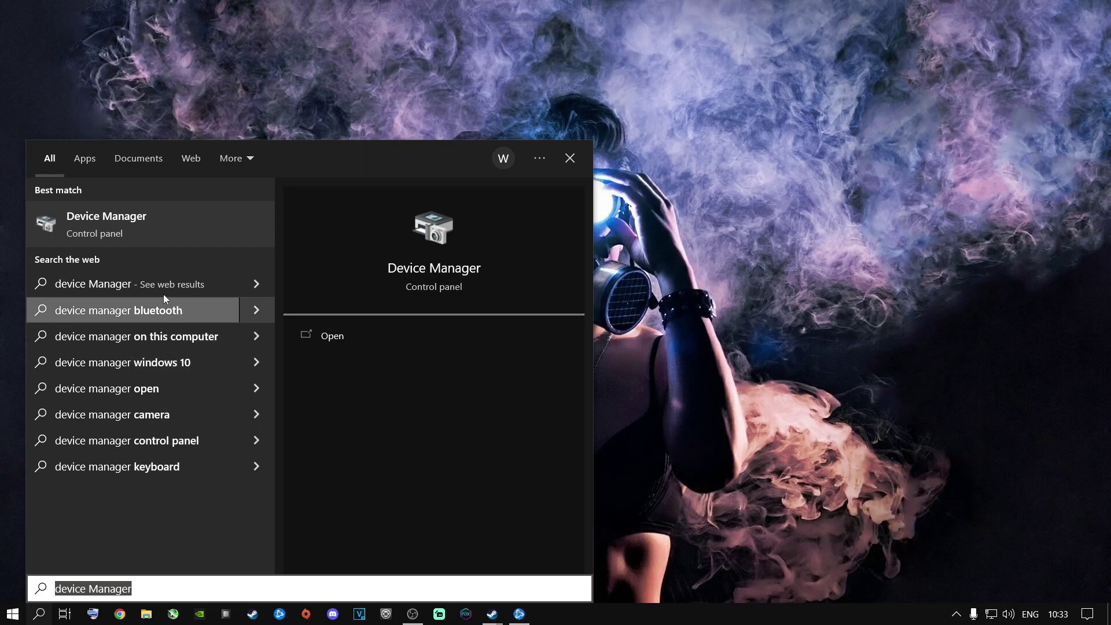
{"action": "left_click", "coordinate": [140, 229]}
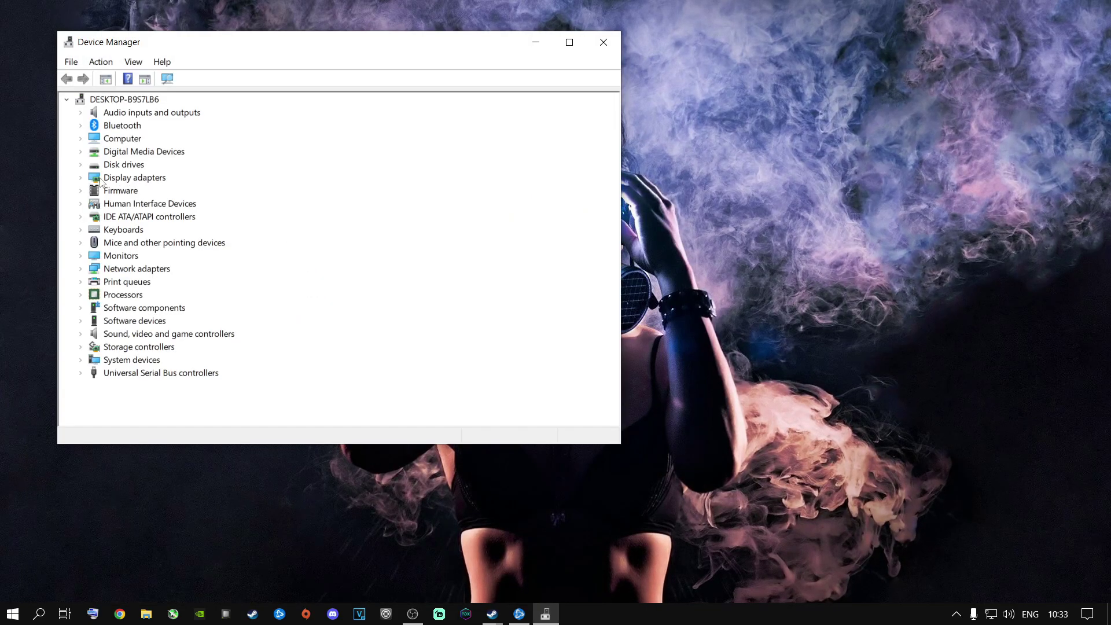
Expand Display adapters and bring up the context menu for the NVIDIA GeForce RTX 2060
{"action": "left_click", "coordinate": [81, 178]}
{"action": "left_click", "coordinate": [137, 192]}
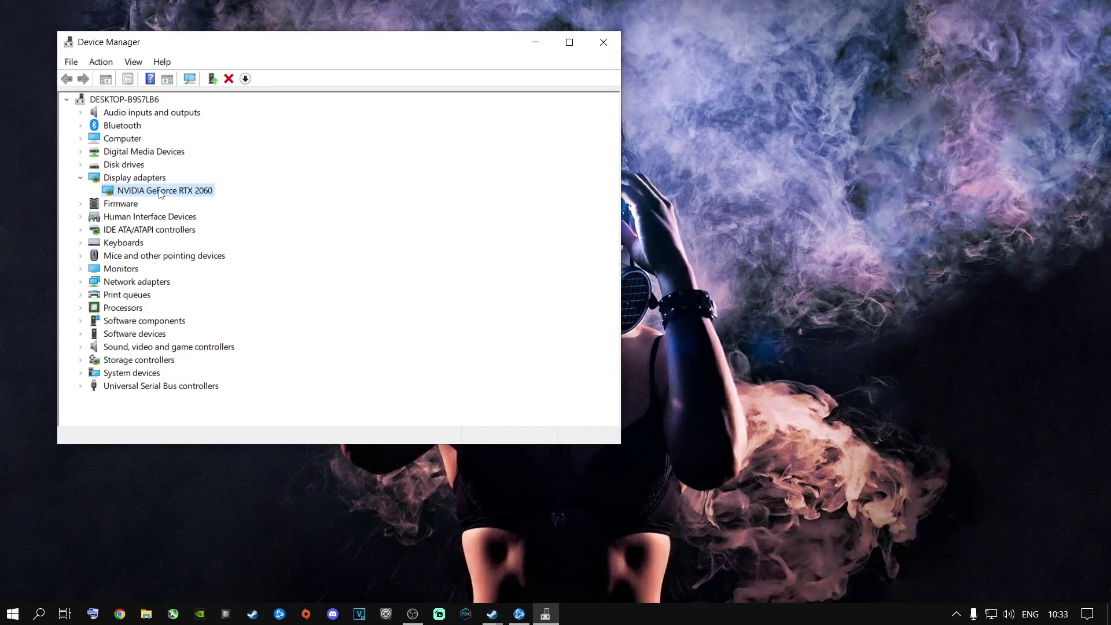
{"action": "right_click", "coordinate": [160, 193]}
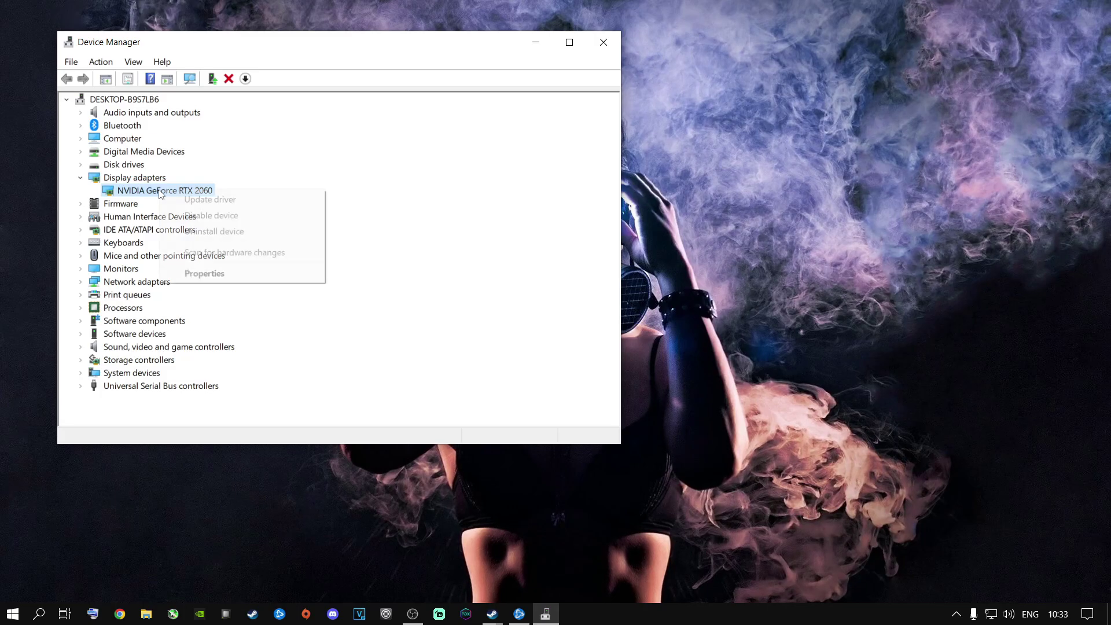
Reinstall the RTX 2060 driver by picking NVIDIA GeForce RTX 2060 from the compatible drivers list
{"action": "left_click", "coordinate": [194, 199]}
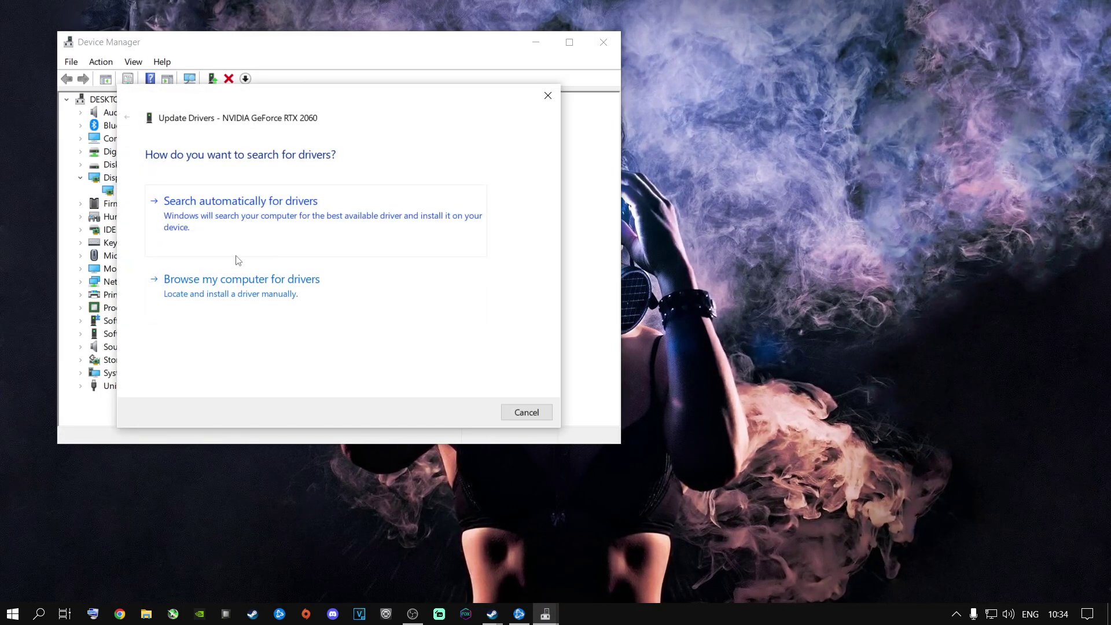
{"action": "left_click", "coordinate": [240, 284]}
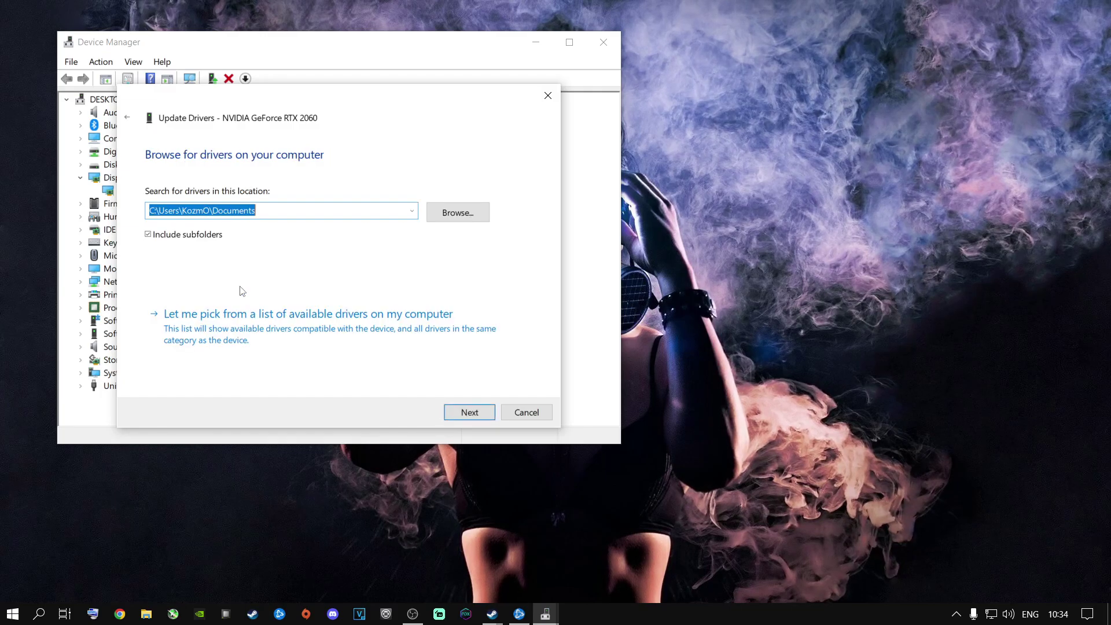
{"action": "left_click", "coordinate": [218, 328]}
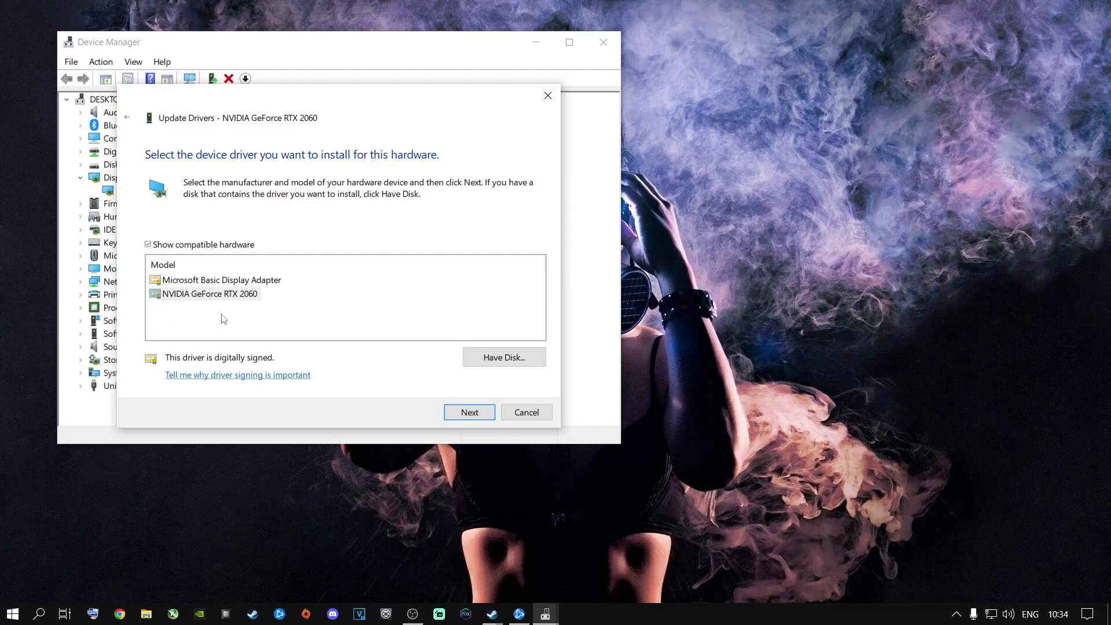
{"action": "left_click", "coordinate": [220, 295]}
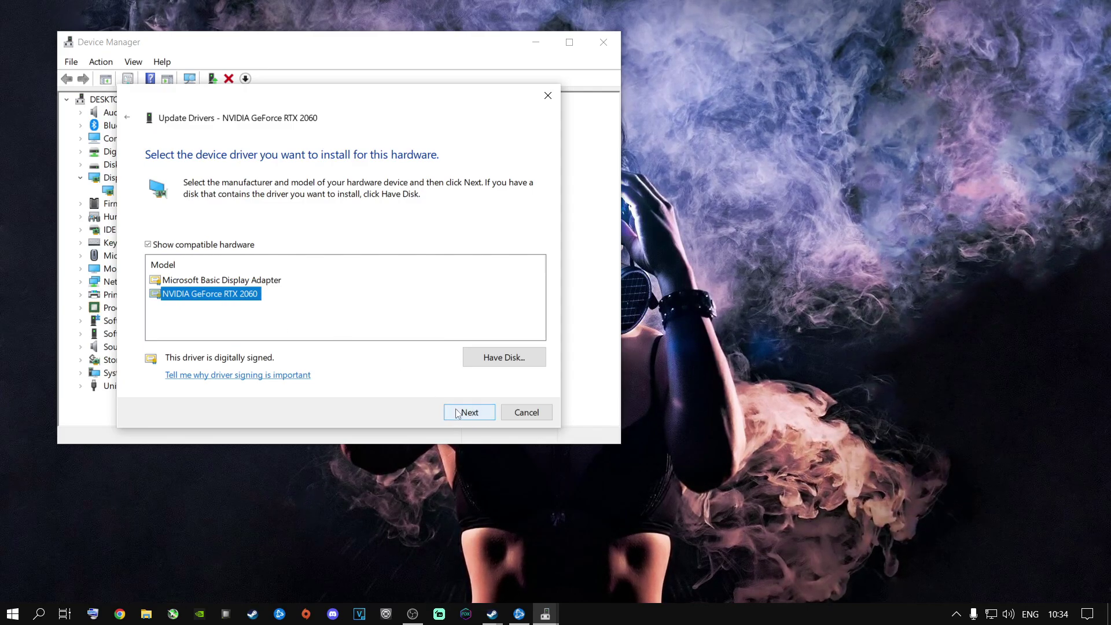
{"action": "left_click", "coordinate": [524, 415]}
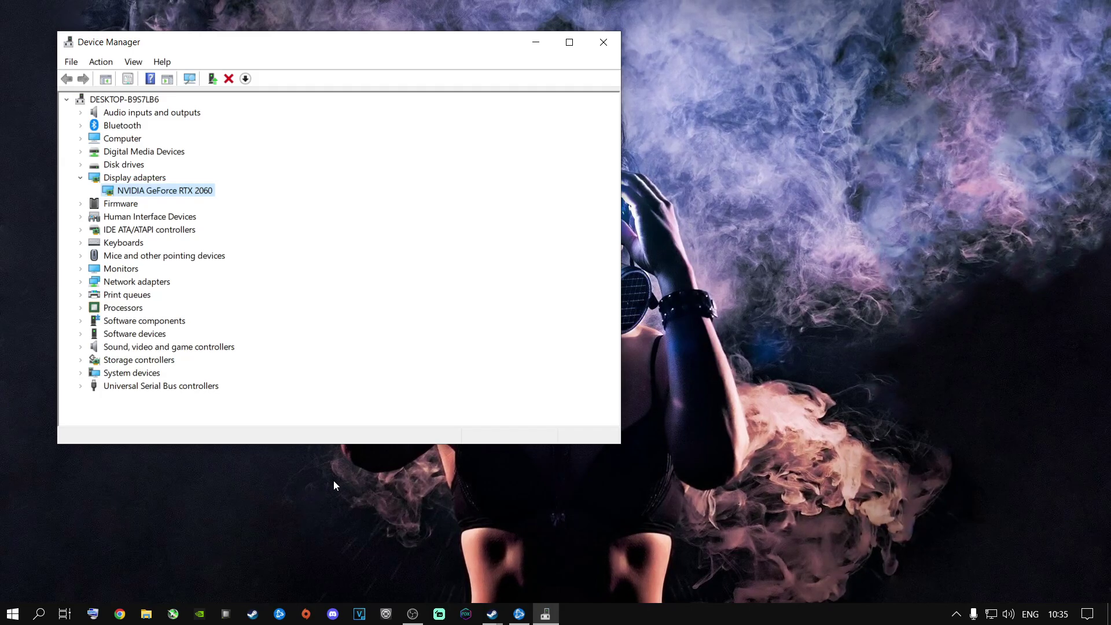
Open Chrome, dismiss the Restore pages prompt, and search for 'rtx 2060 driver download'
{"action": "left_click", "coordinate": [120, 614]}
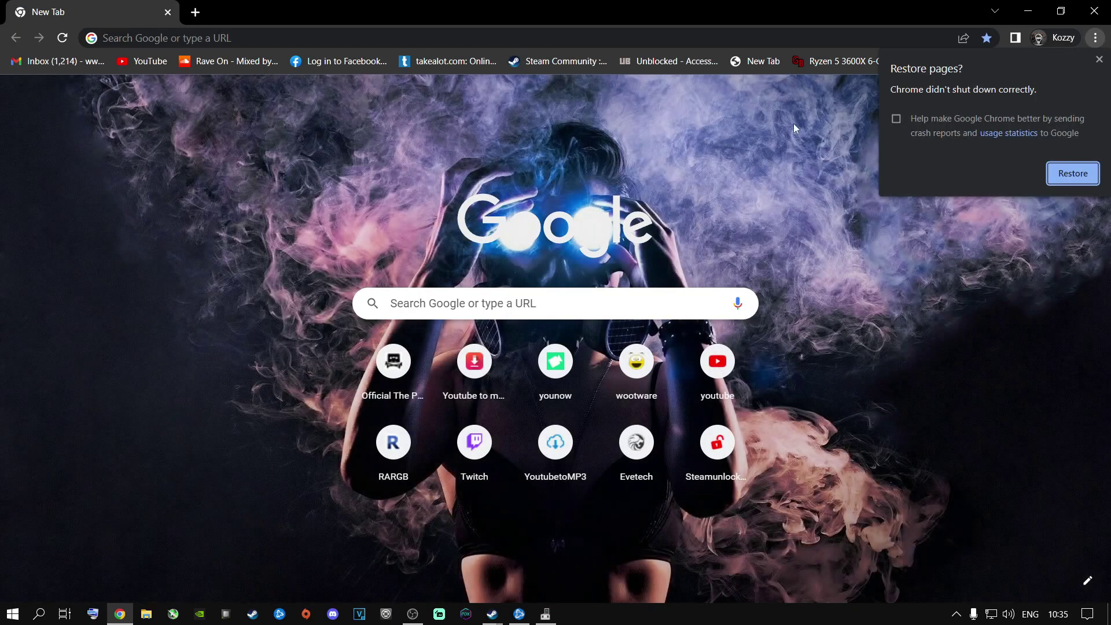
{"action": "left_click", "coordinate": [1099, 59]}
{"action": "type", "text": "rtx 2060 driver download"}
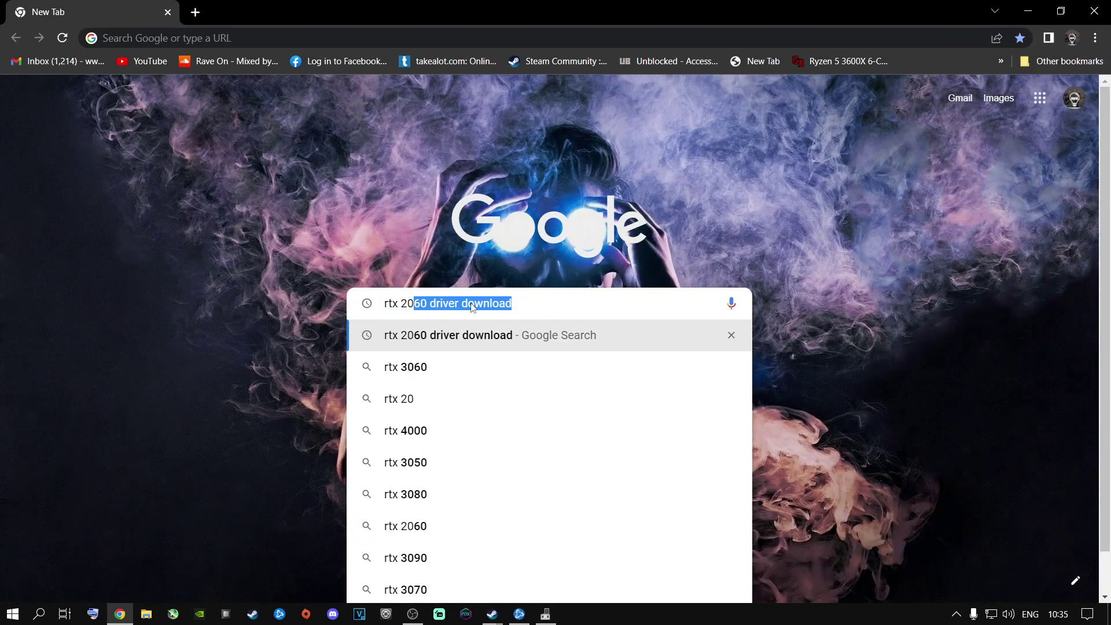
{"action": "key", "text": "Return"}
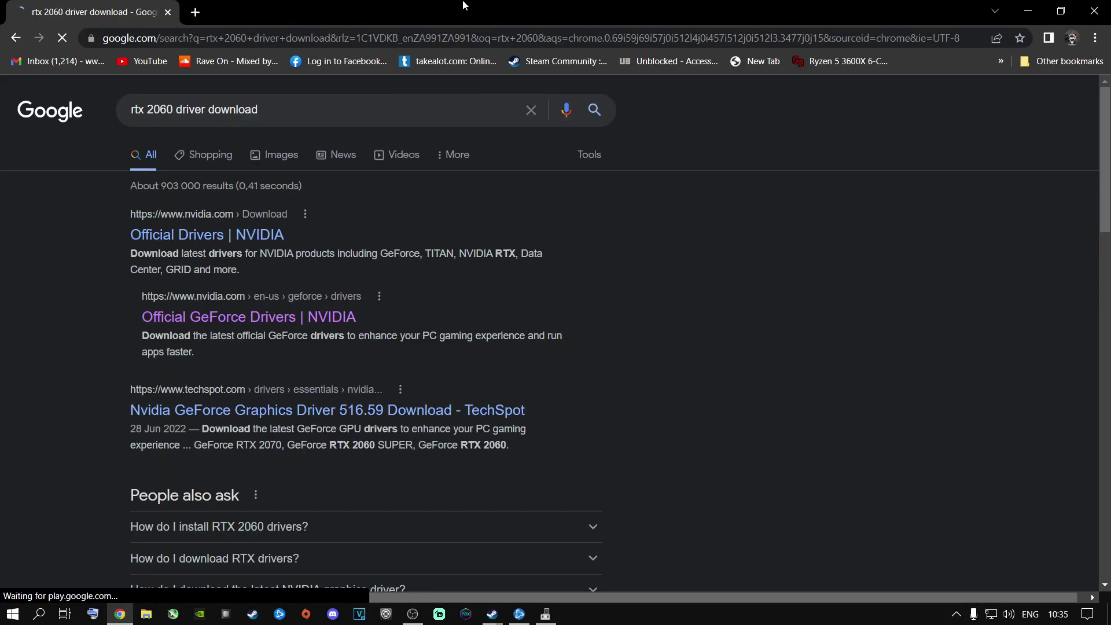
Resize the browser window and open the Official Drivers | NVIDIA search result
{"action": "double_click", "coordinate": [463, 6]}
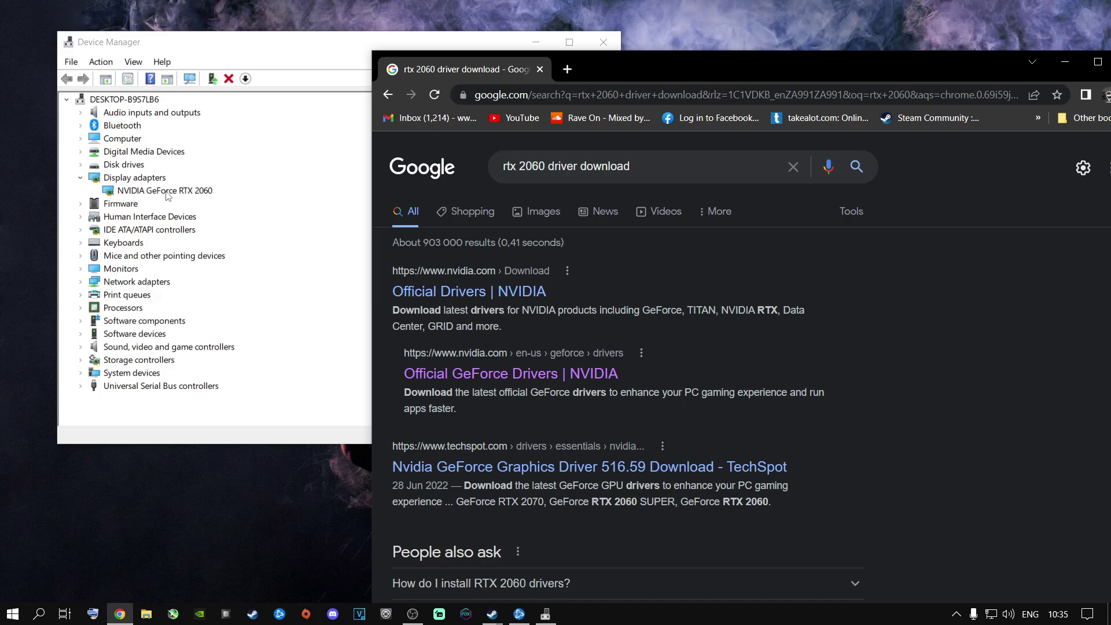
{"action": "left_click_drag", "start_coordinate": [544, 167], "coordinate": [630, 166]}
{"action": "left_click", "coordinate": [579, 166]}
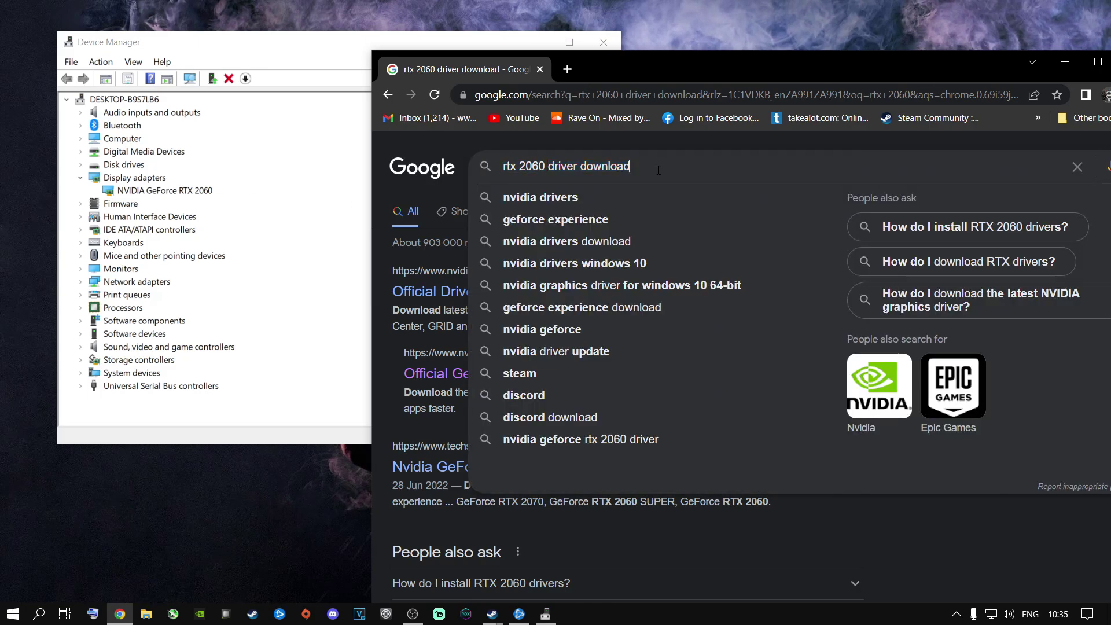
{"action": "left_click", "coordinate": [456, 155]}
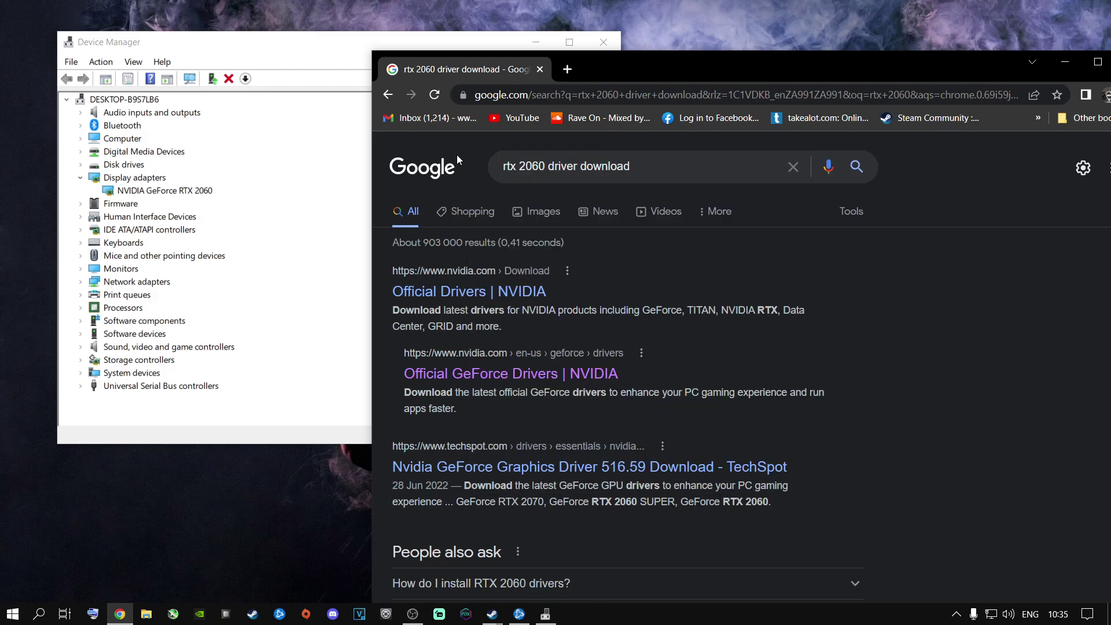
{"action": "left_click", "coordinate": [458, 292]}
Maximize Chrome and search NVIDIA drivers for the GeForce RTX 2060 on Windows 10 64-bit
{"action": "double_click", "coordinate": [660, 78]}
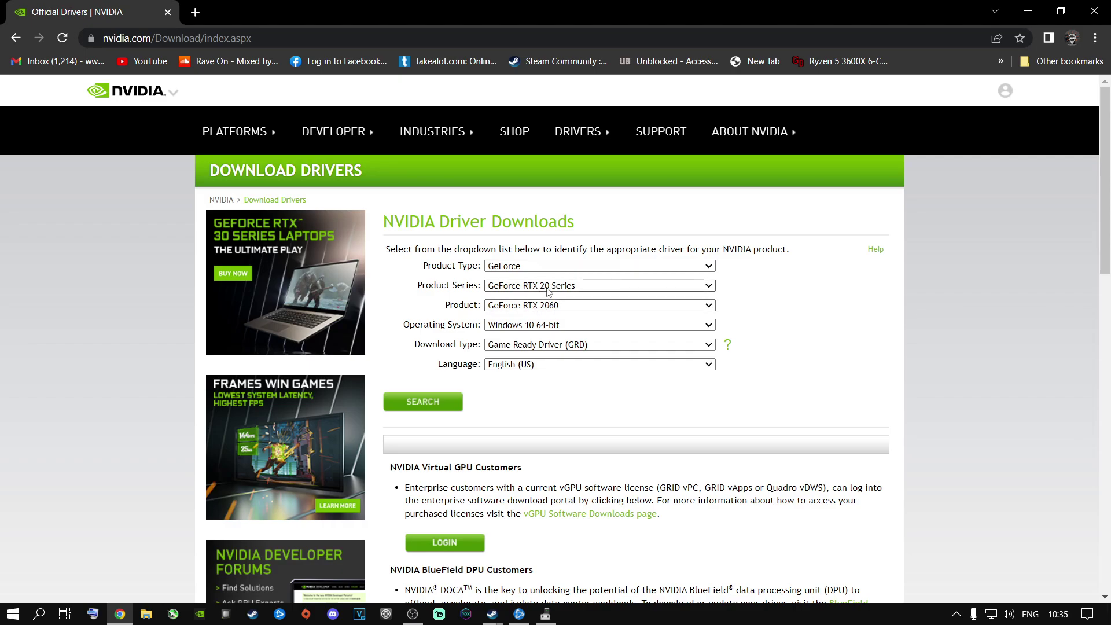
{"action": "left_click", "coordinate": [428, 404]}
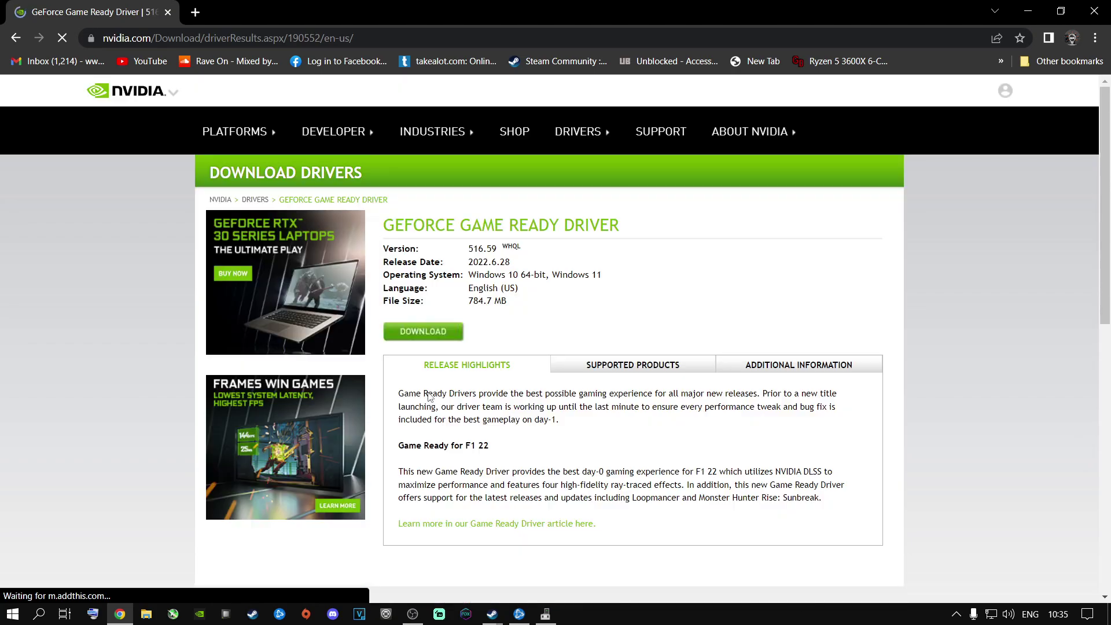